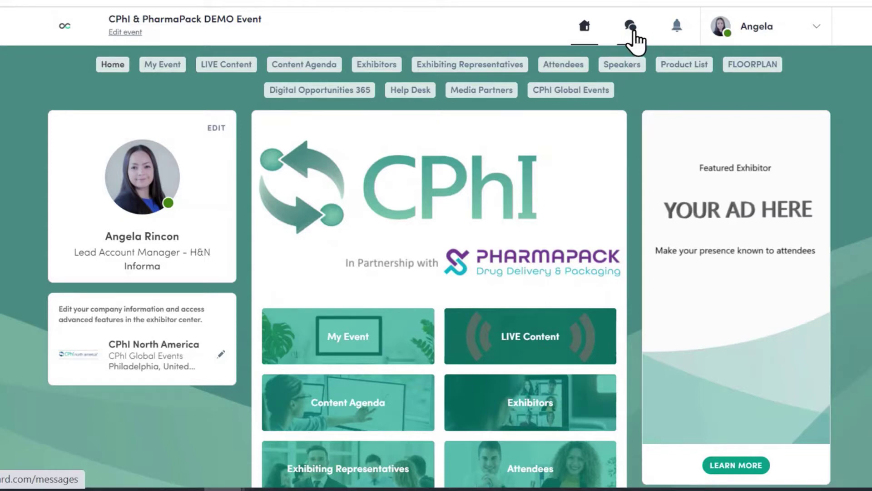
# - Open the notifications panel showing 2 new connection requests and 131 new activities
pyautogui.click(677, 27)
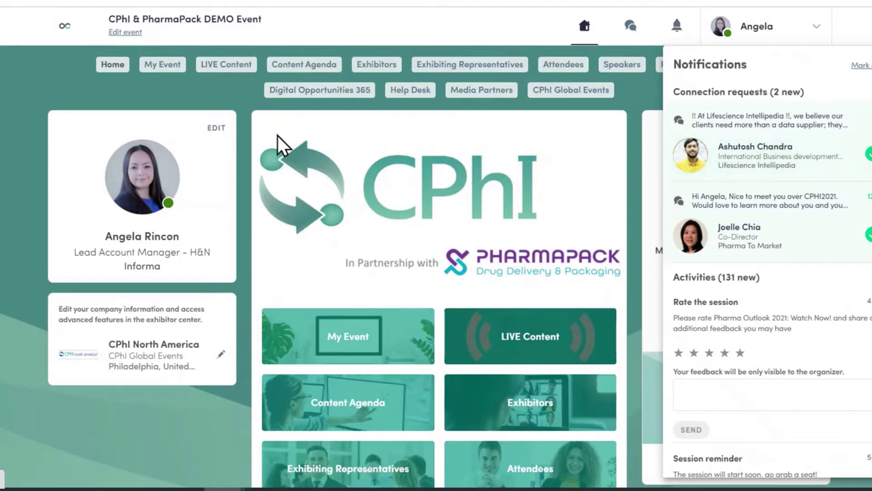
# - Dismiss the notifications panel and scroll down the event home page
pyautogui.click(2, 100)
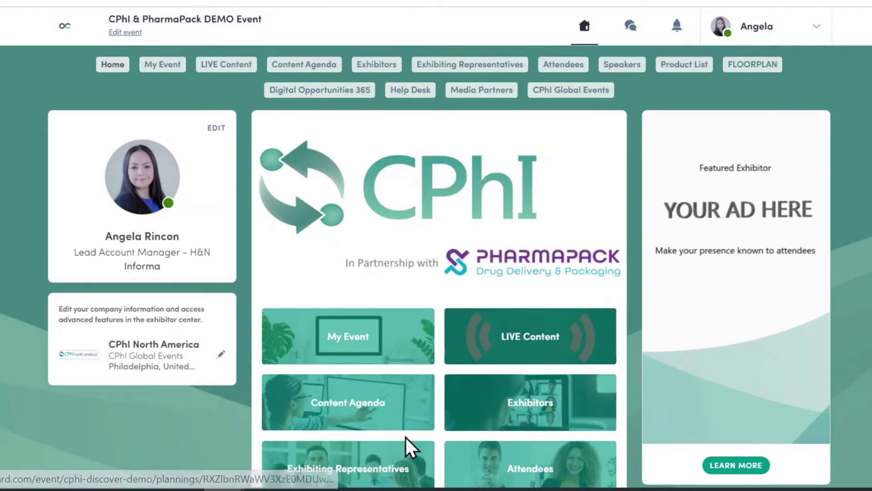
pyautogui.scroll(-4, 404, 434)
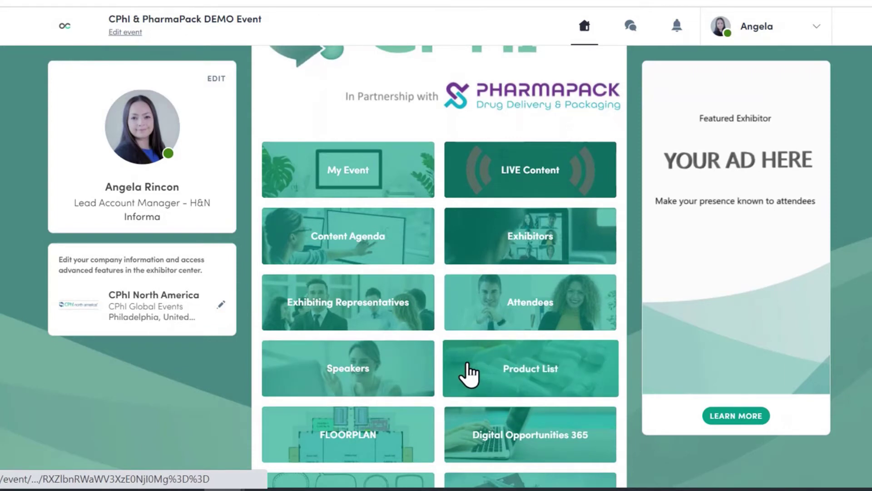
pyautogui.scroll(-2, 468, 372)
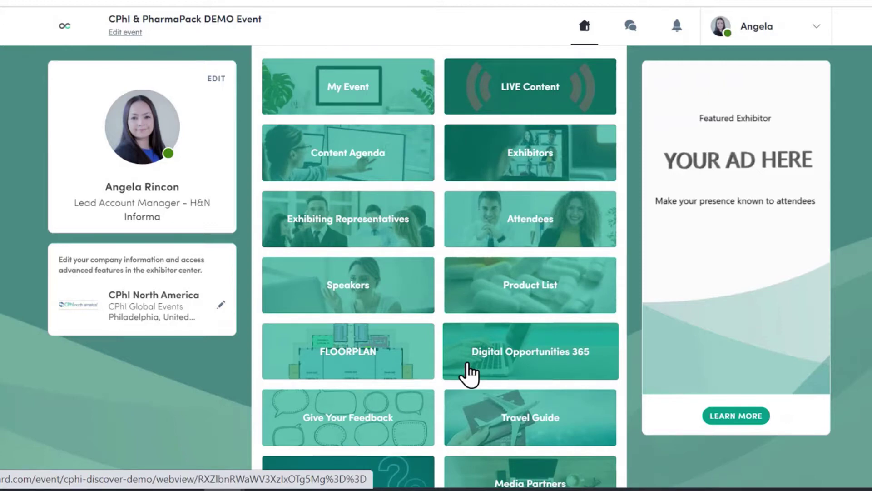
pyautogui.scroll(5, 468, 372)
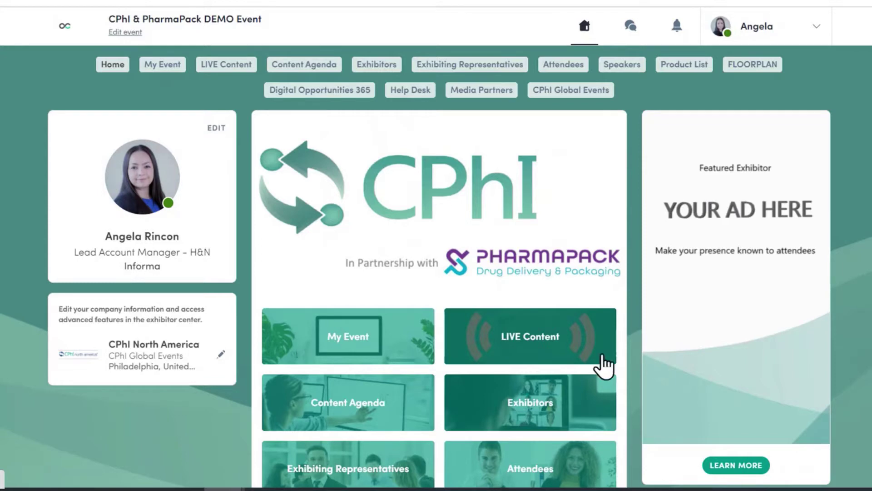
pyautogui.scroll(-7, 511, 379)
pyautogui.scroll(-9, 508, 367)
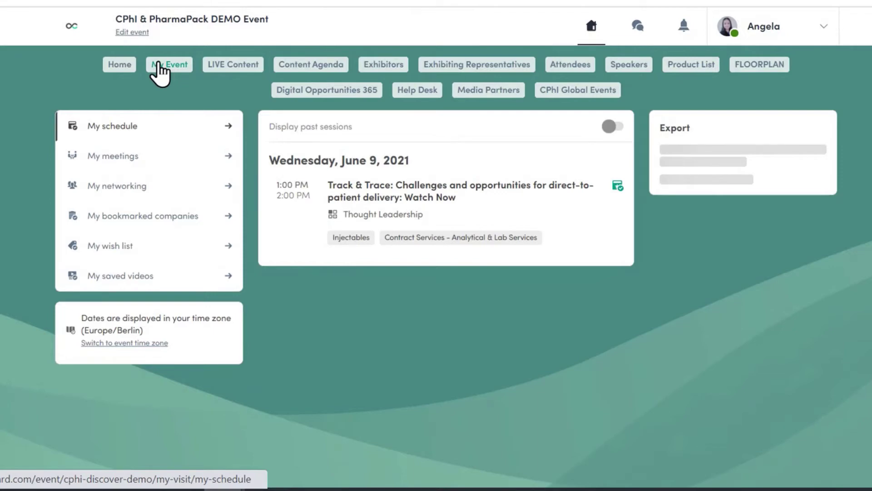
pyautogui.click(114, 67)
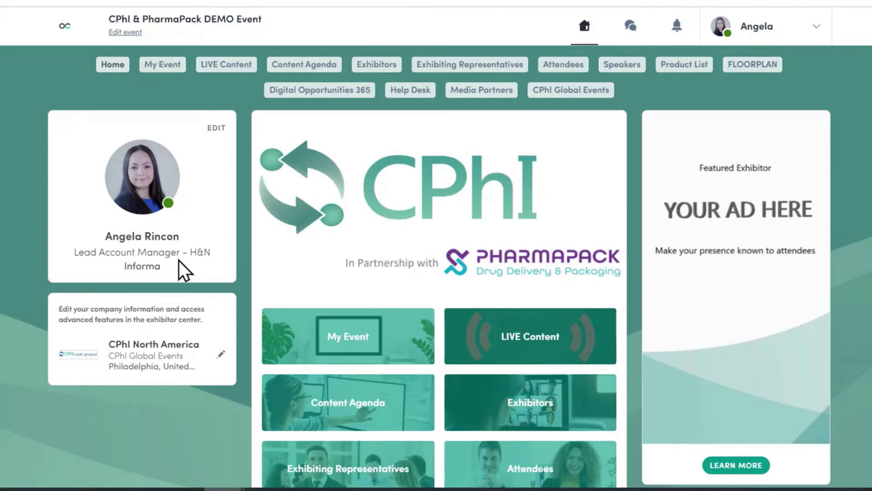
# - Open CPhI North America's Exhibitor Center from its company card on the home page
pyautogui.click(127, 381)
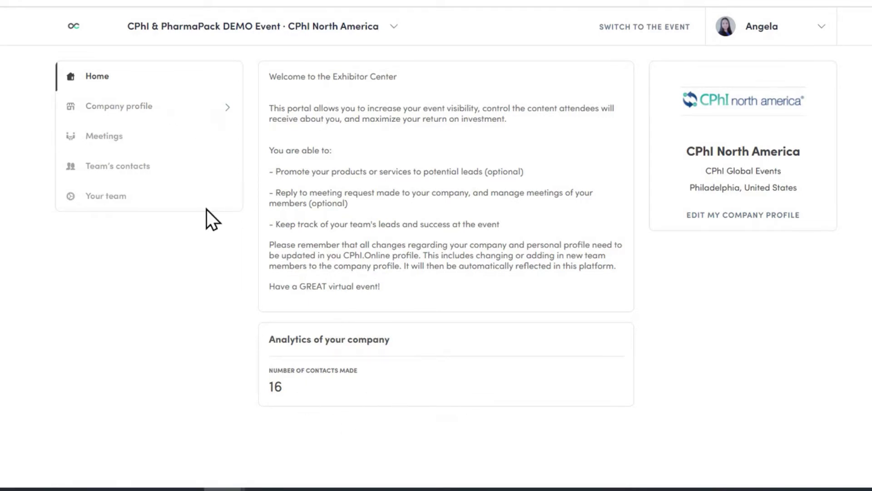
# - Review the company profile overview, attached documents and team meetings
pyautogui.click(129, 109)
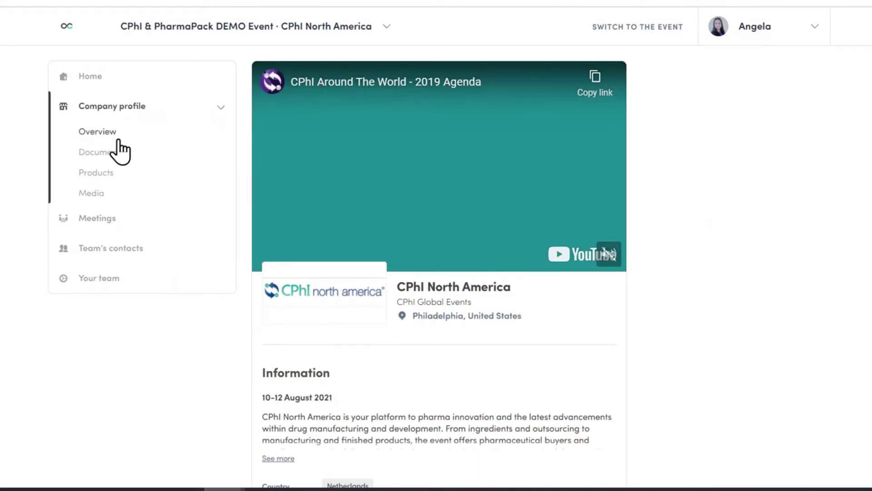
pyautogui.click(104, 154)
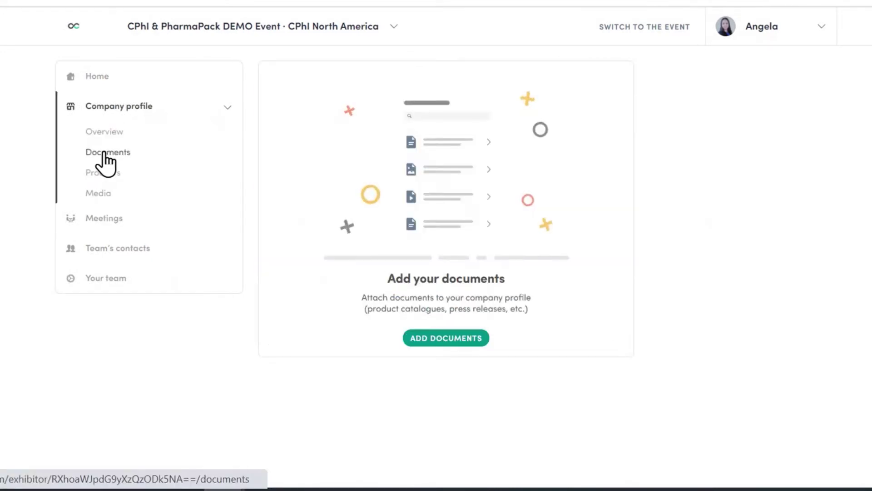
pyautogui.click(120, 219)
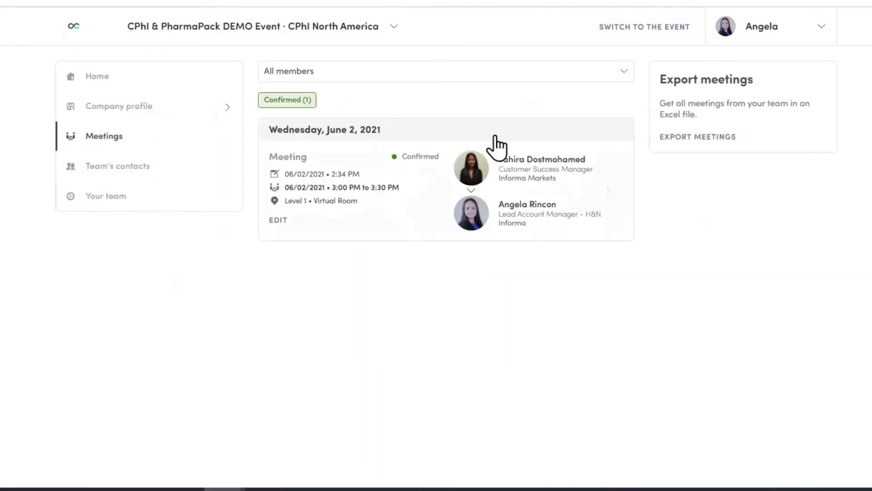
# - Keep team meetings shown for all members, then switch back to the event home page
pyautogui.click(588, 74)
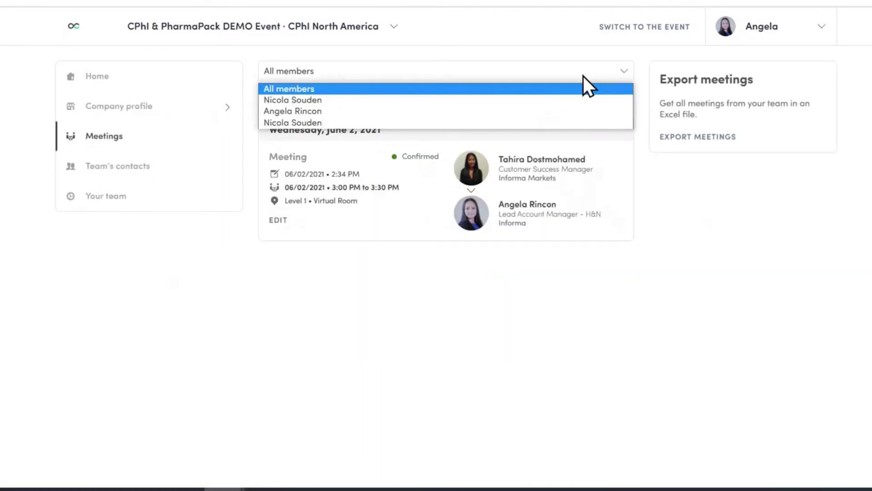
pyautogui.click(146, 372)
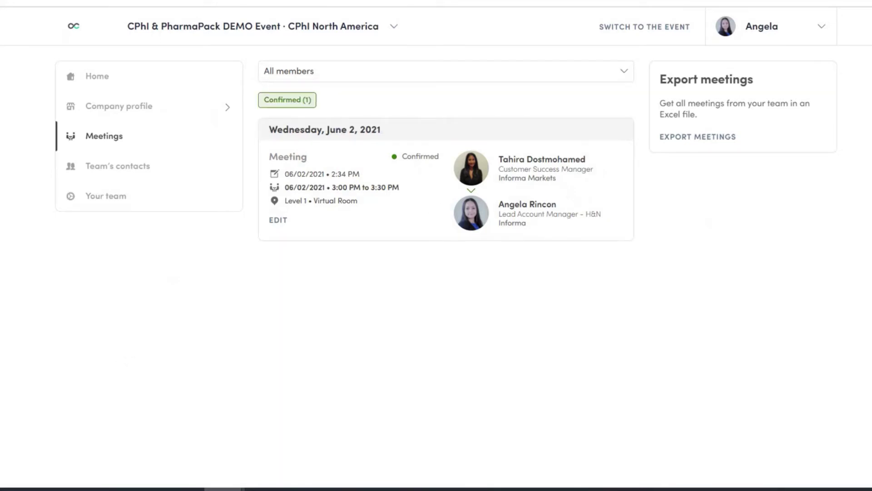
pyautogui.click(29, 4)
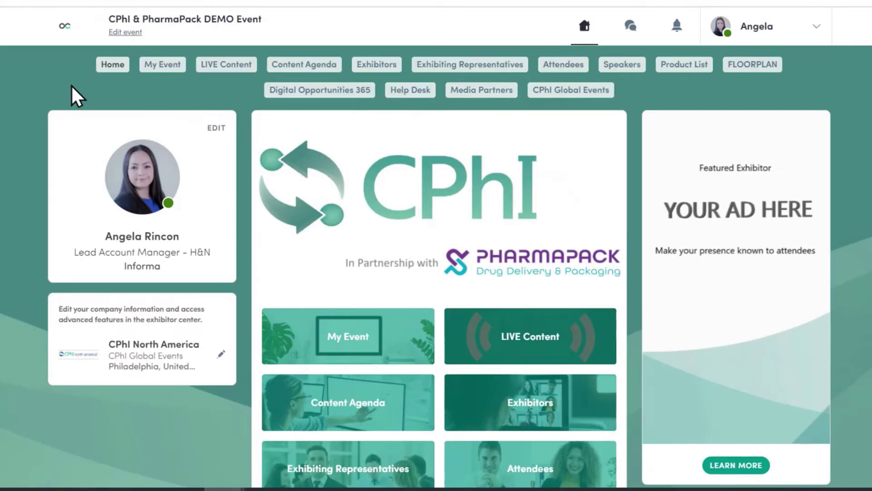
# - Open My meetings under My Event to view meeting slots
pyautogui.click(163, 69)
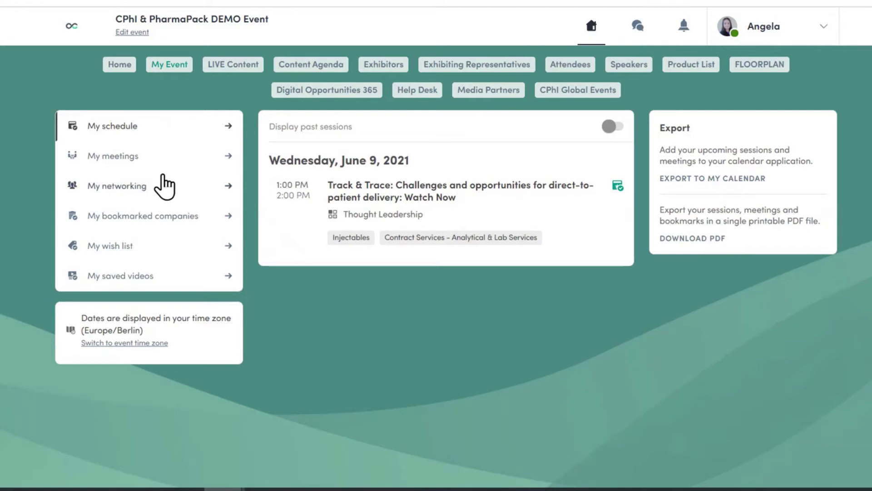
pyautogui.click(160, 157)
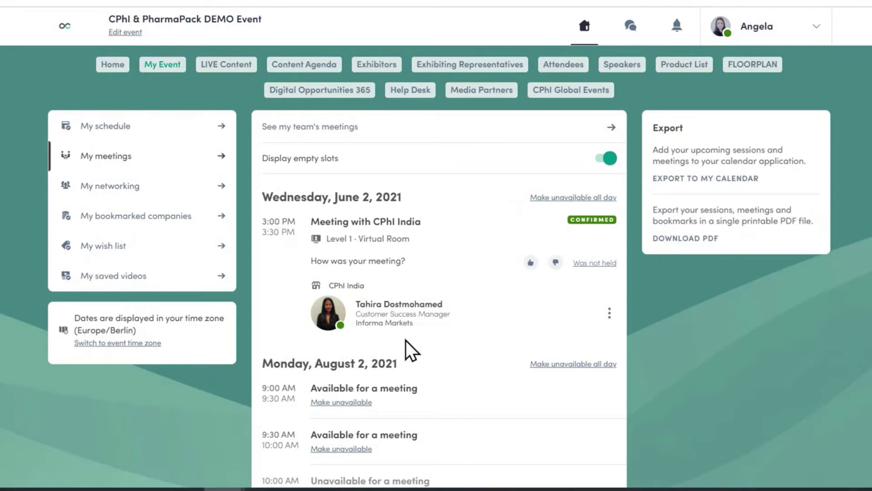
pyautogui.scroll(-2, 409, 345)
# - Mark the August 2 9:00 AM slot unavailable, then make it available again
pyautogui.click(352, 323)
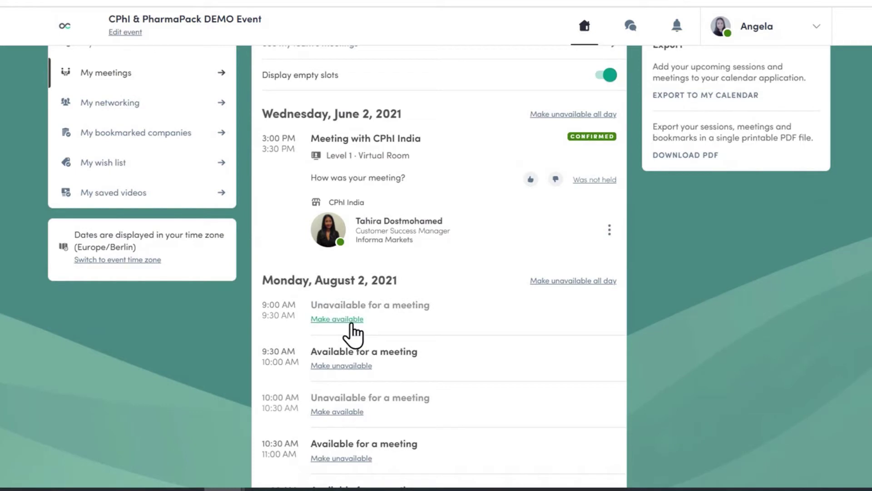
pyautogui.click(343, 321)
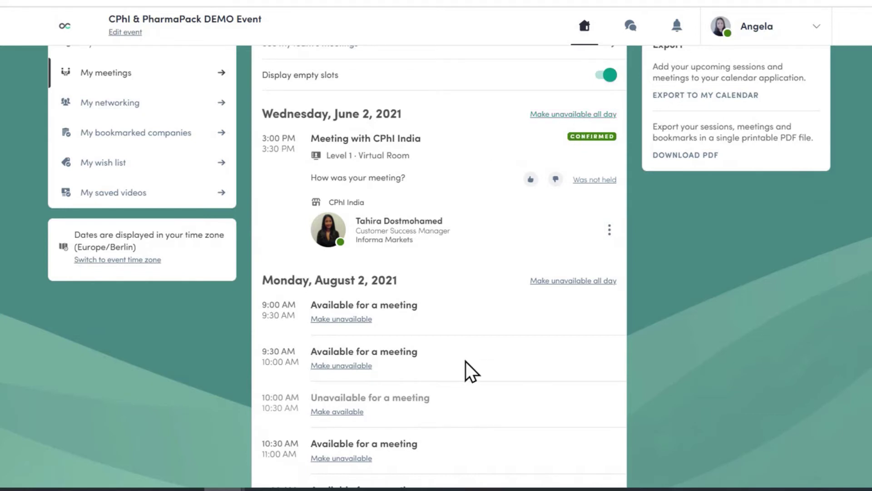
pyautogui.scroll(2, 468, 296)
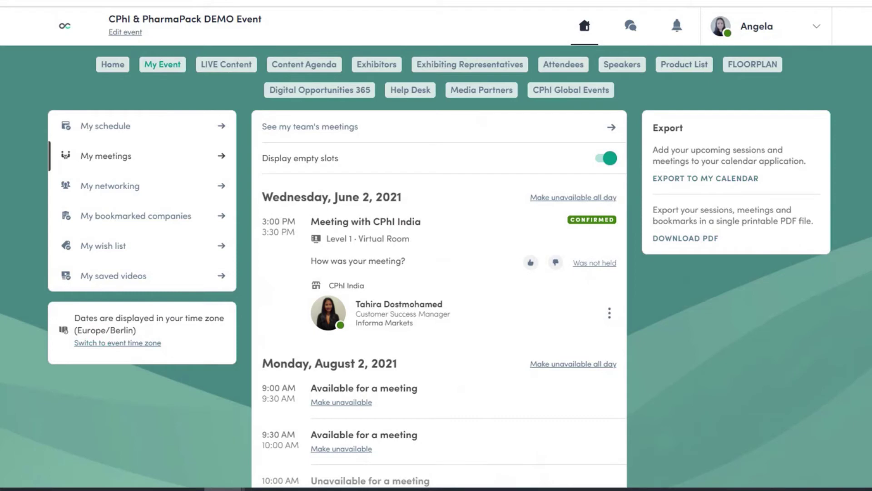
# - Show the My networking contacts list, then open the profile account menu
pyautogui.click(135, 192)
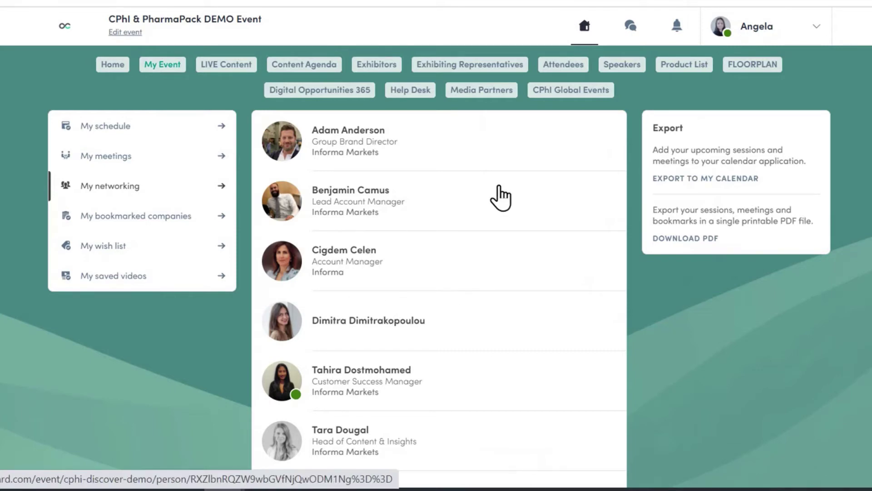
pyautogui.click(800, 41)
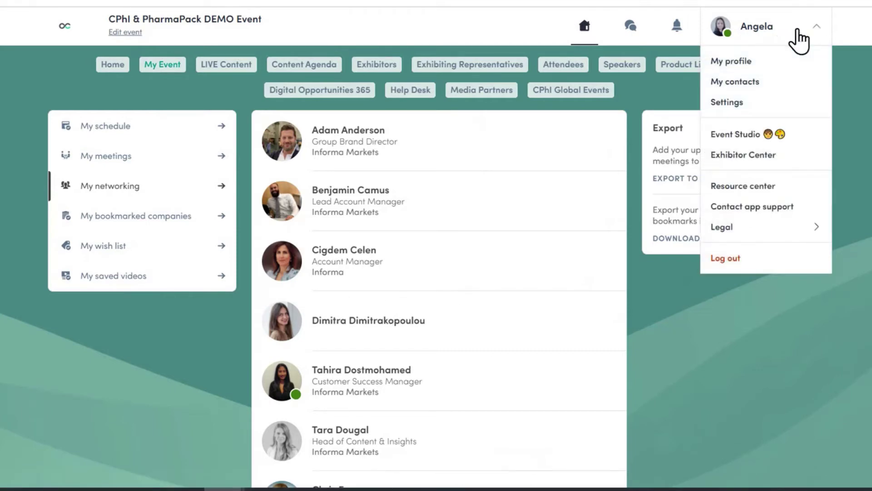
# - Open My contacts and download the contacts export as an Excel file
pyautogui.click(757, 83)
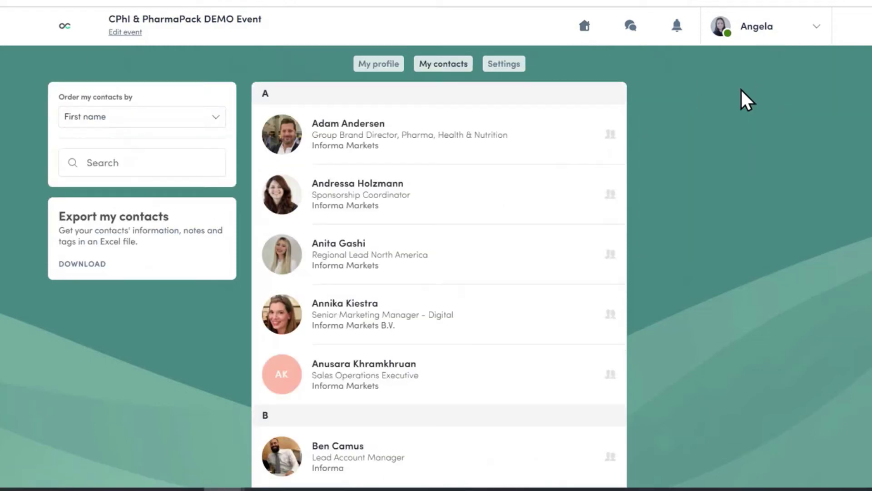
pyautogui.click(89, 264)
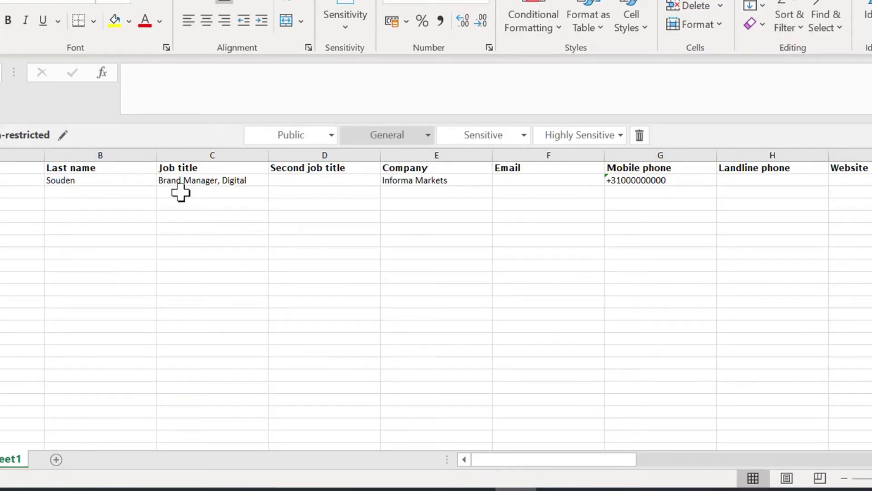
pyautogui.moveTo(536, 458); pyautogui.dragTo(789, 448)
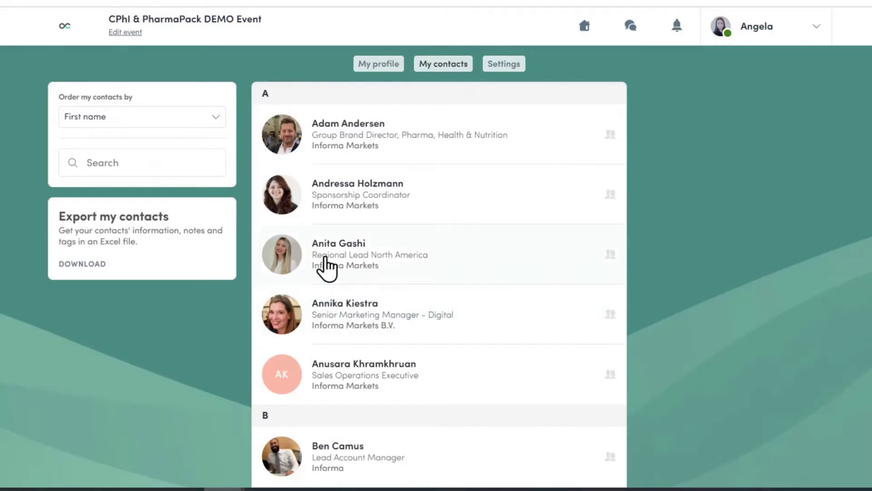
# - Open the first contact's details page and give the contact a five-star score
pyautogui.click(347, 137)
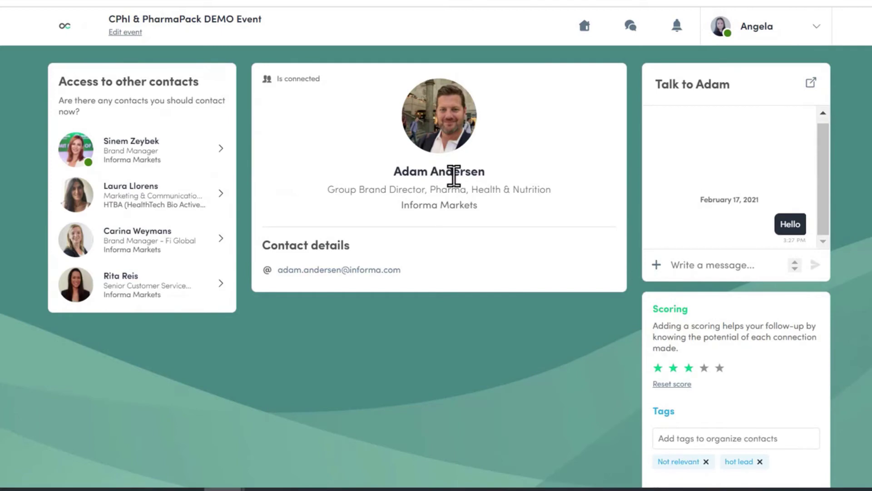
pyautogui.scroll(-2, 833, 337)
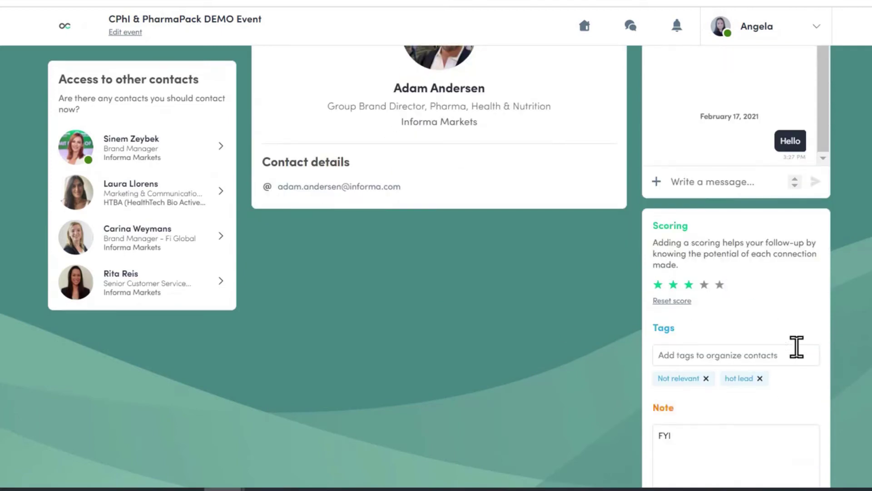
pyautogui.click(719, 284)
# - Add the 'hot' lead tag to the contact
pyautogui.click(695, 351)
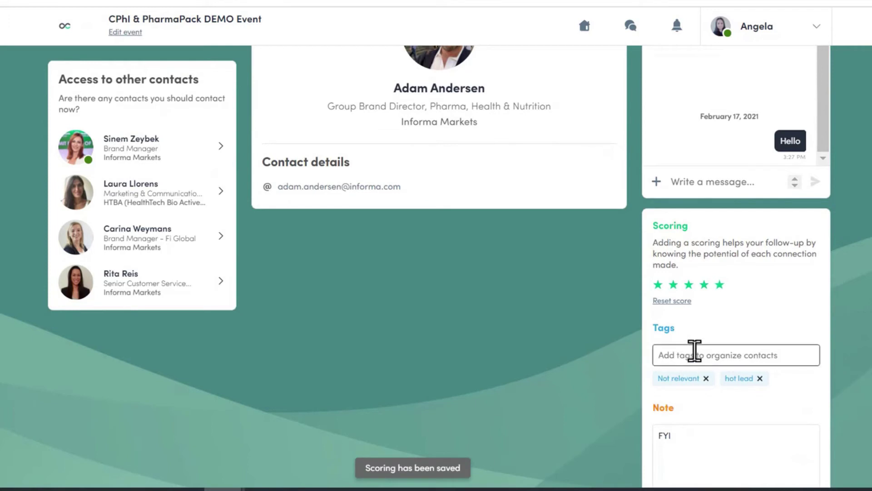
pyautogui.write('hot')
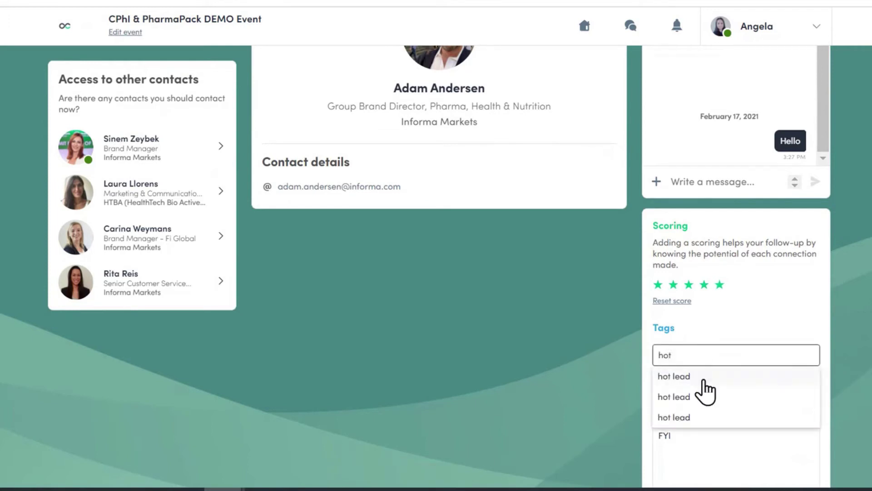
pyautogui.click(705, 375)
# - Start a note on the contact, then return to the event home page
pyautogui.click(707, 454)
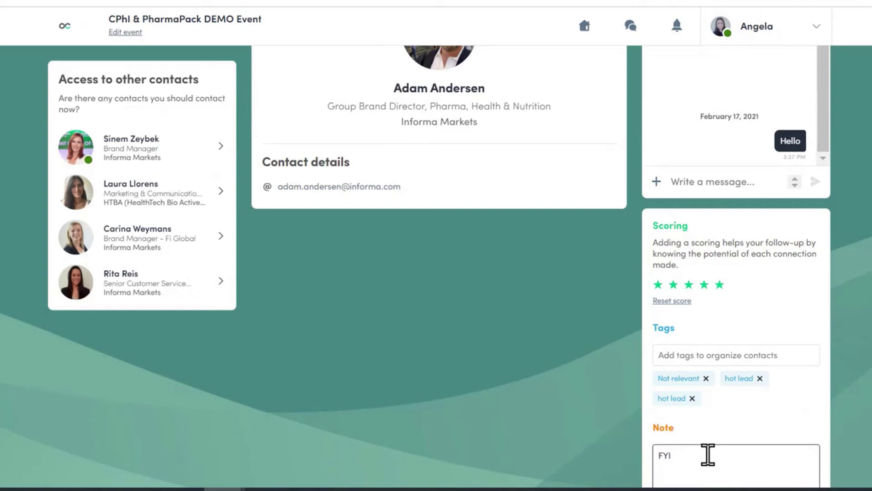
pyautogui.scroll(-2, 708, 454)
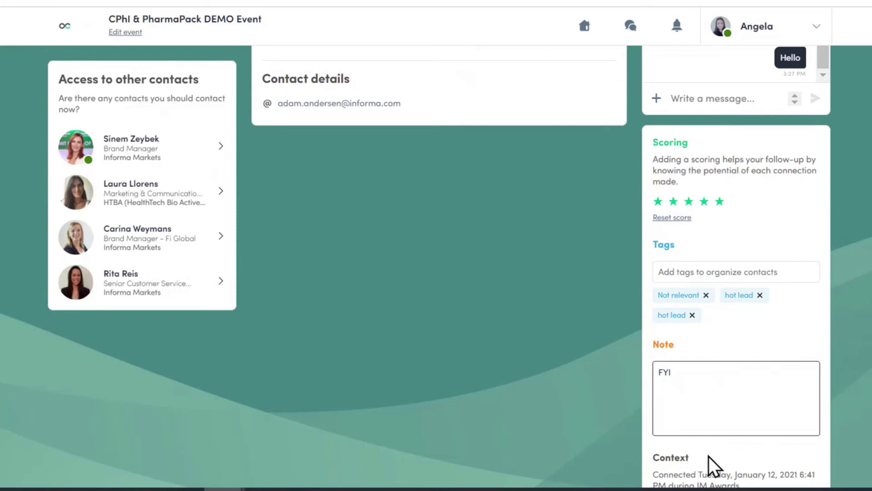
pyautogui.scroll(4, 660, 443)
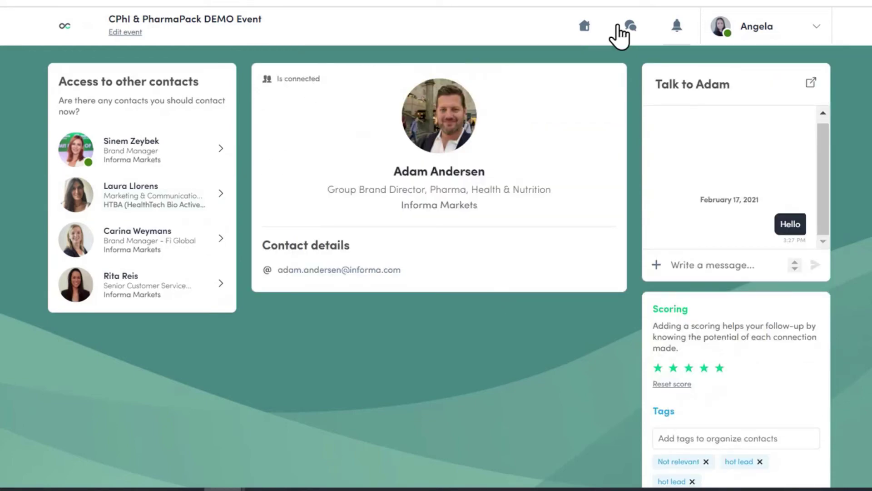
pyautogui.click(583, 27)
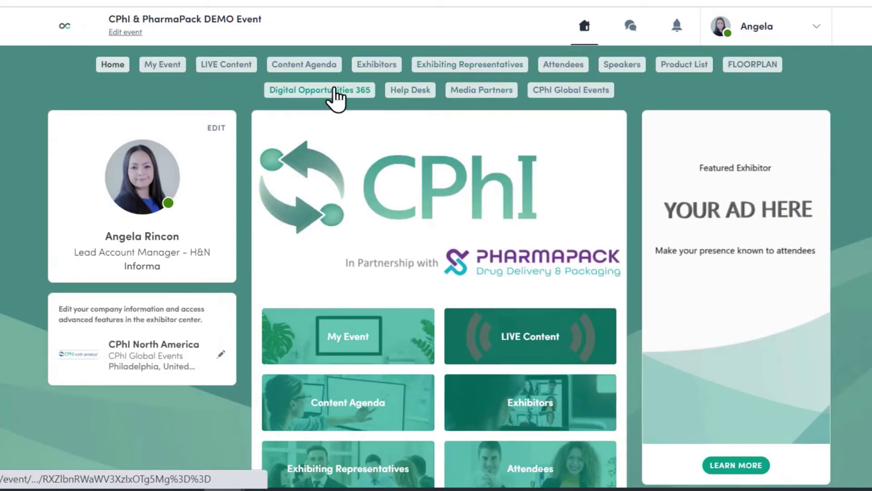
# - Open an online Attendee PLUS member's profile from Attendees and show all meeting slots
pyautogui.click(563, 69)
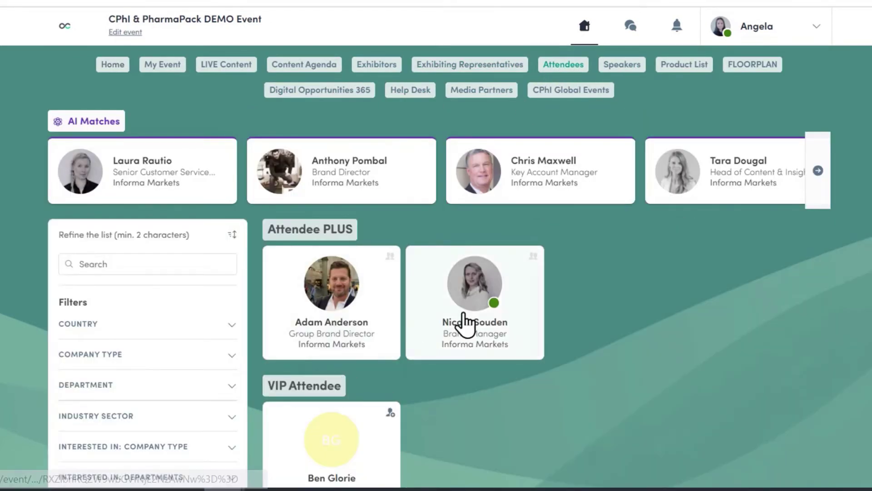
pyautogui.click(464, 320)
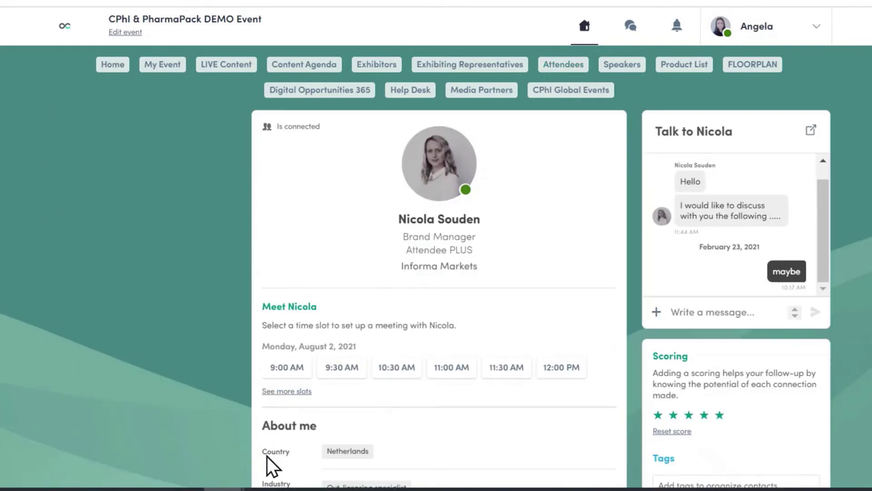
pyautogui.click(294, 392)
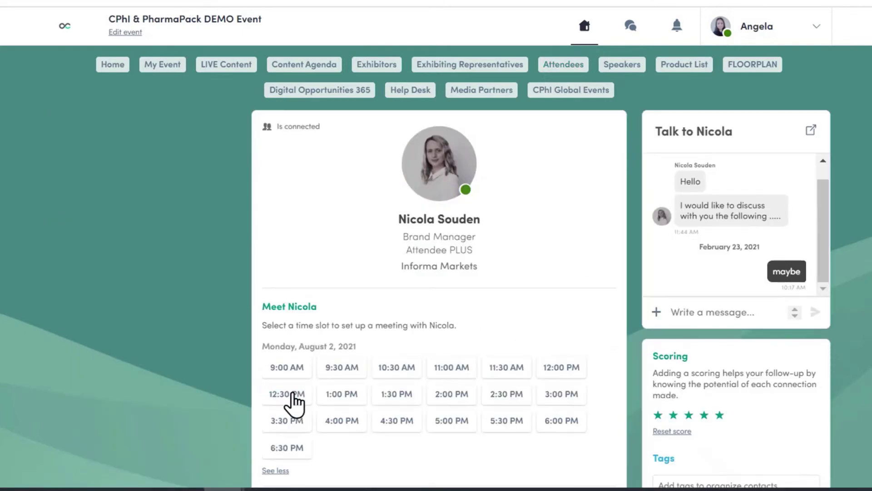
pyautogui.scroll(-2, 359, 335)
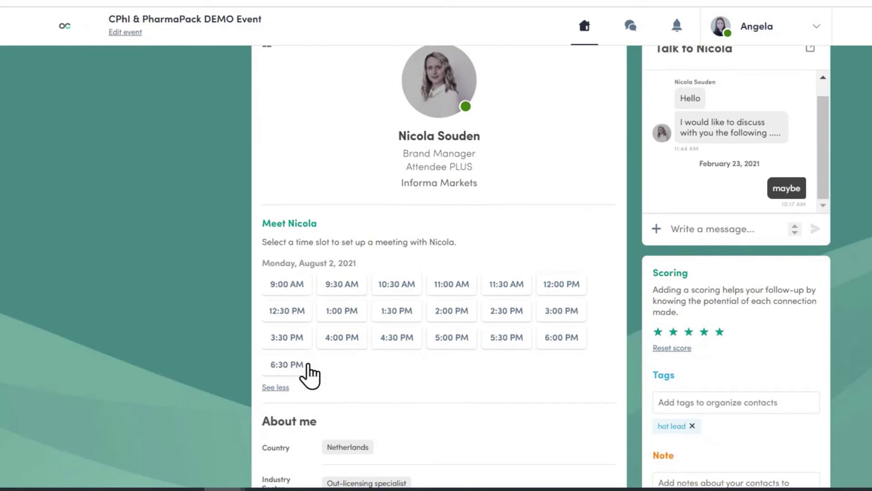
# - Request a 9:00 AM meeting in the Level 1 Virtual Room and open the full chat
pyautogui.click(293, 286)
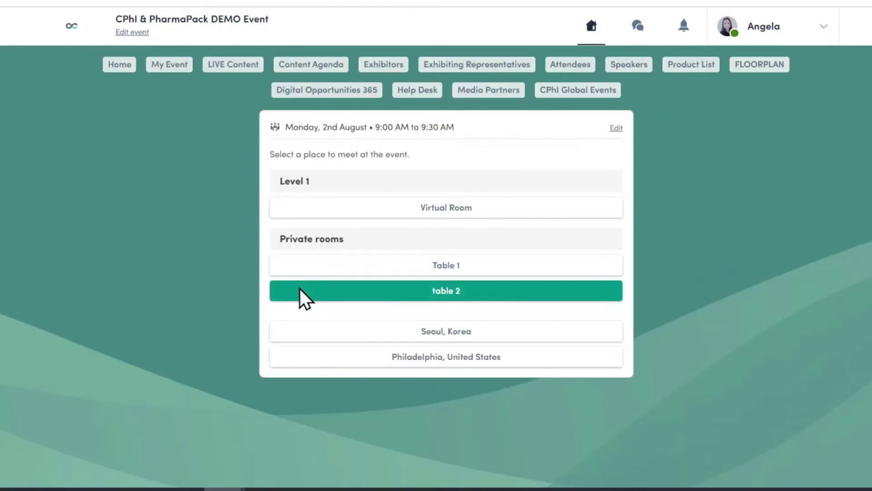
pyautogui.click(408, 212)
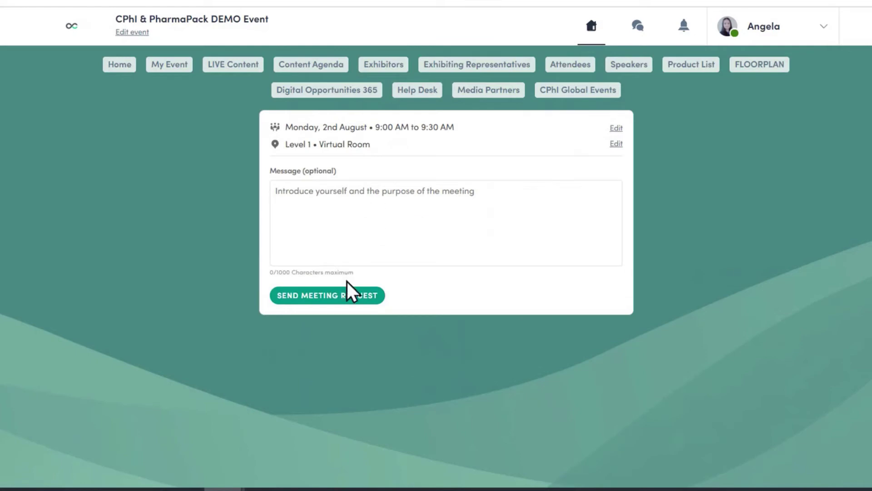
pyautogui.click(334, 299)
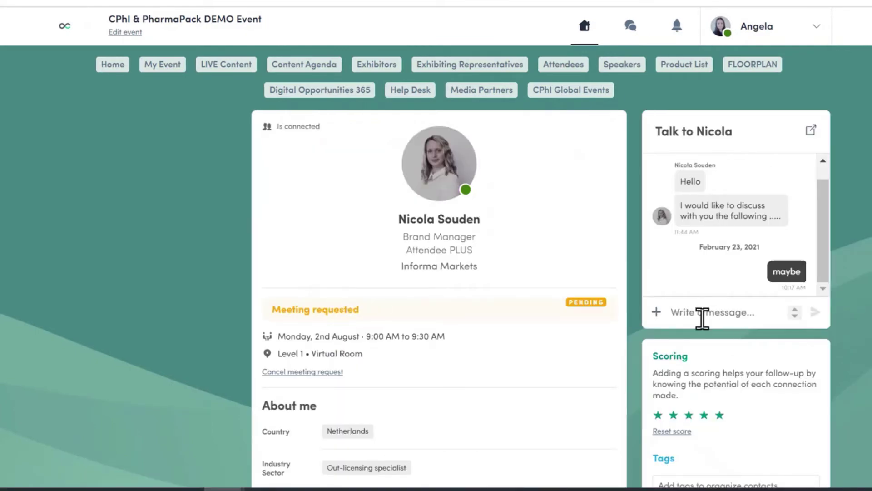
pyautogui.click(702, 318)
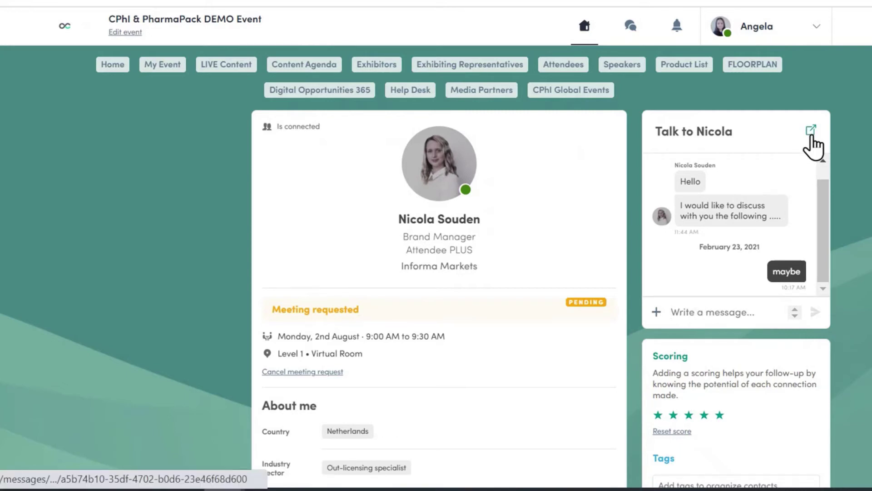
pyautogui.click(811, 130)
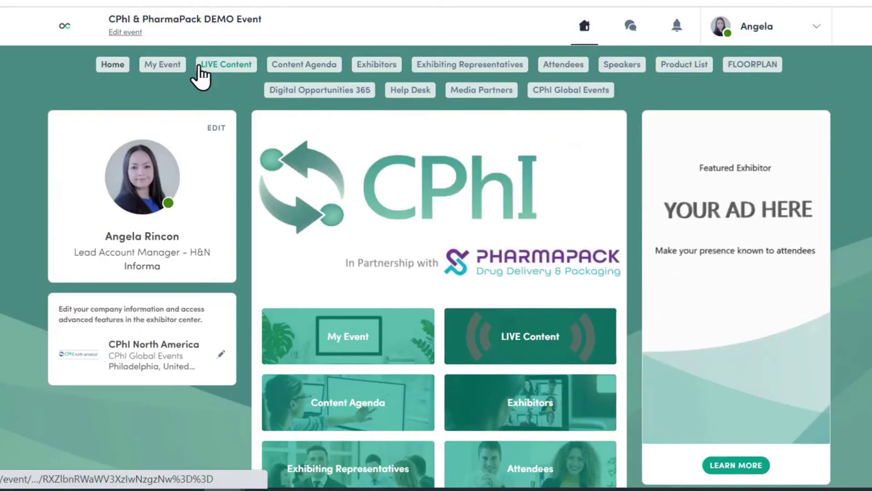
# - Browse My Event's bookmarked companies and wish list, opening the Equipment product page
pyautogui.click(168, 68)
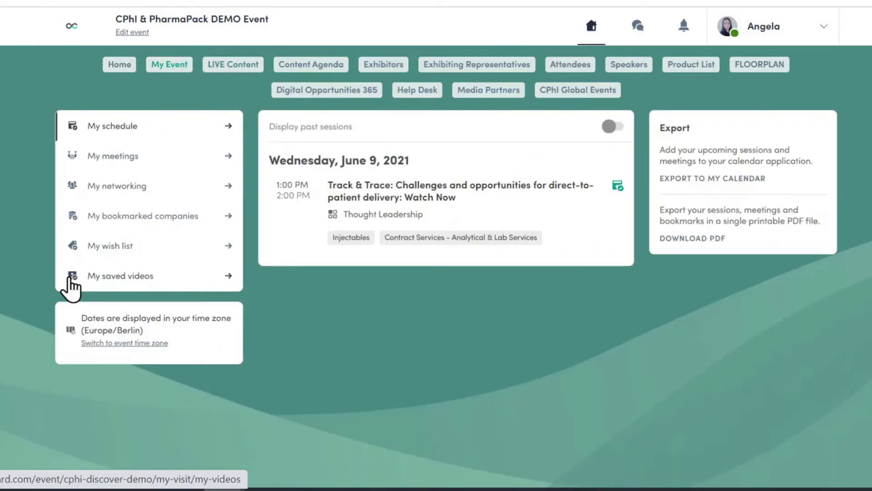
pyautogui.click(132, 218)
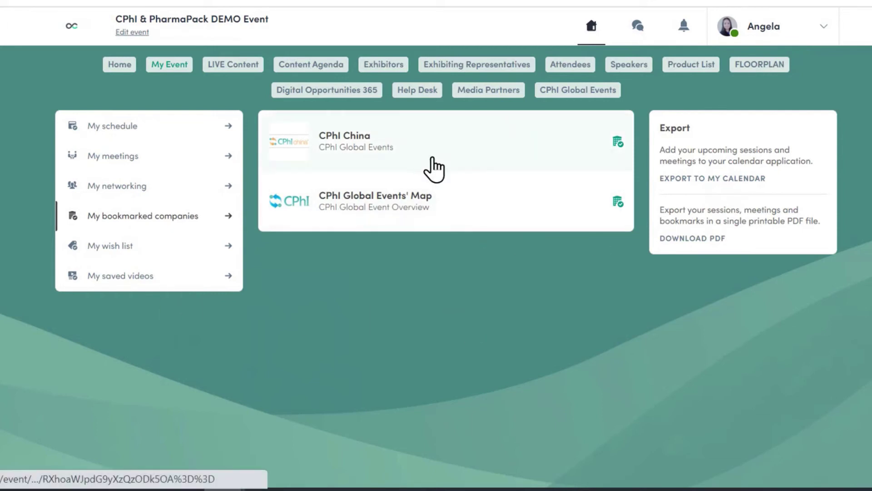
pyautogui.click(158, 257)
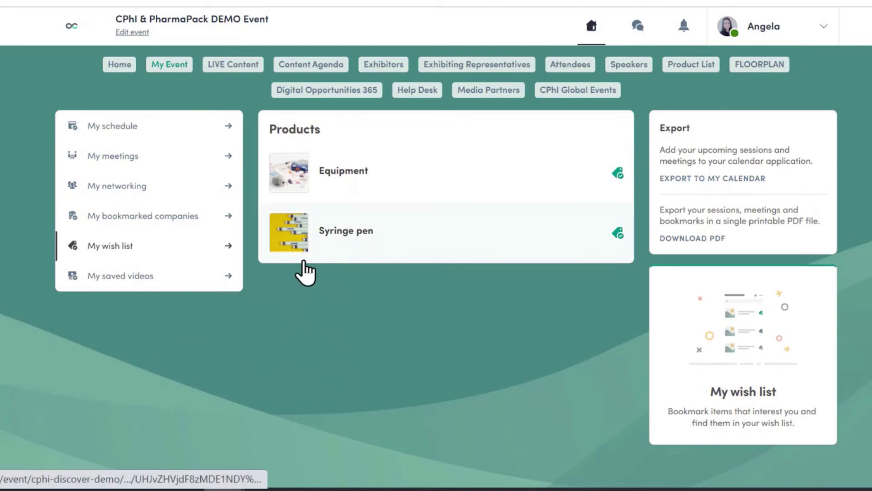
pyautogui.click(381, 184)
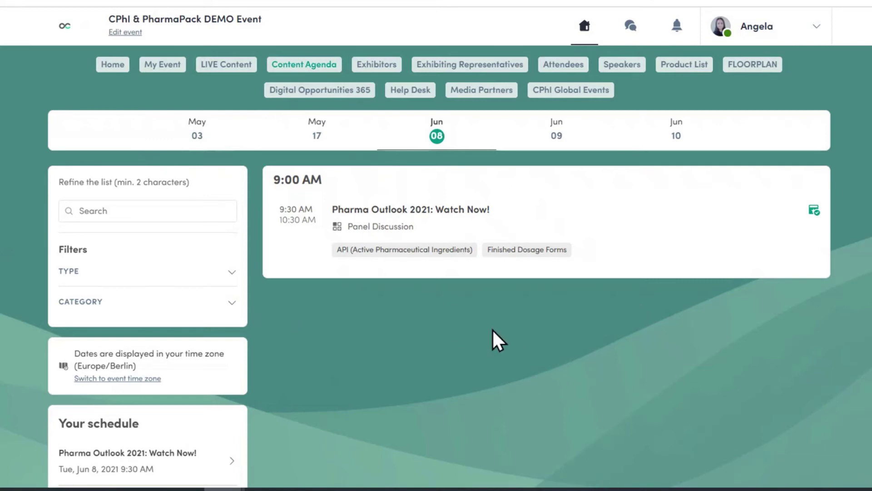
# - Expand the Content Agenda's TYPE and CATEGORY filter dropdowns to review the session filter options
pyautogui.scroll(-2, 492, 329)
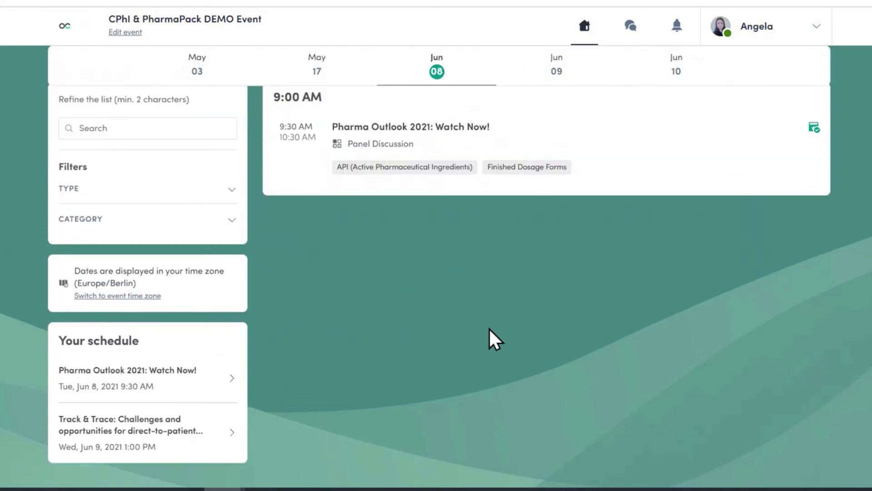
pyautogui.click(229, 188)
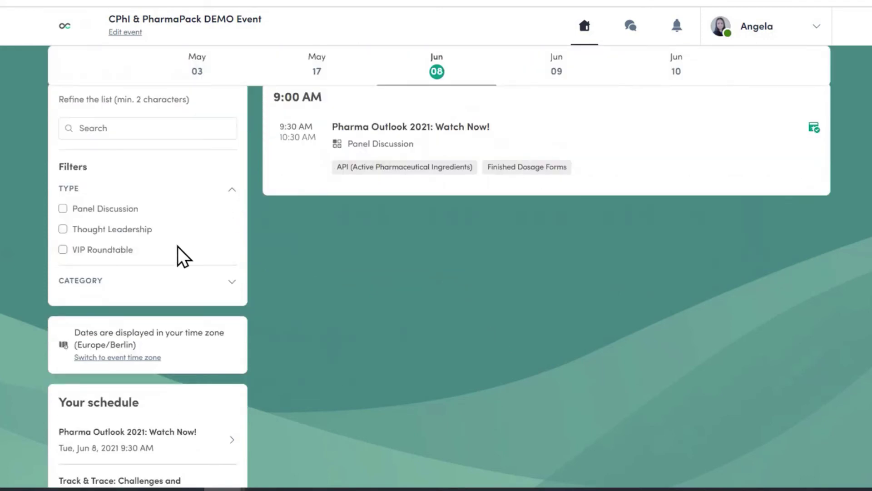
pyautogui.click(187, 280)
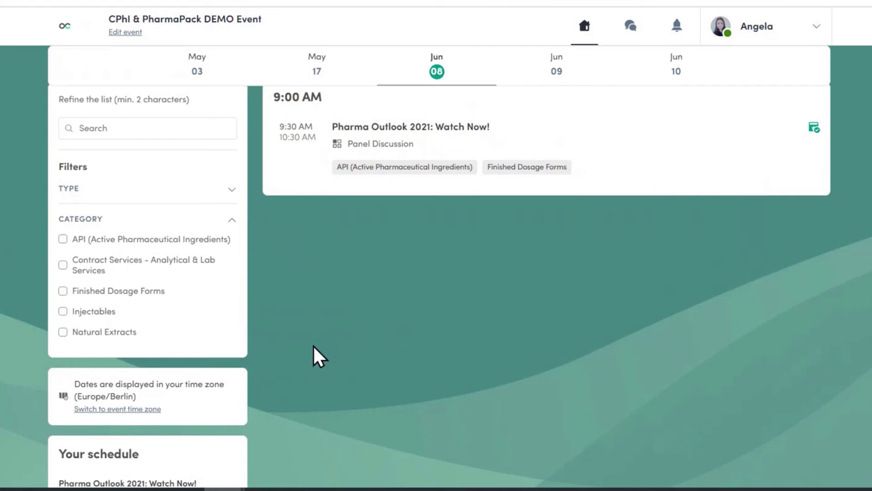
pyautogui.scroll(2, 368, 347)
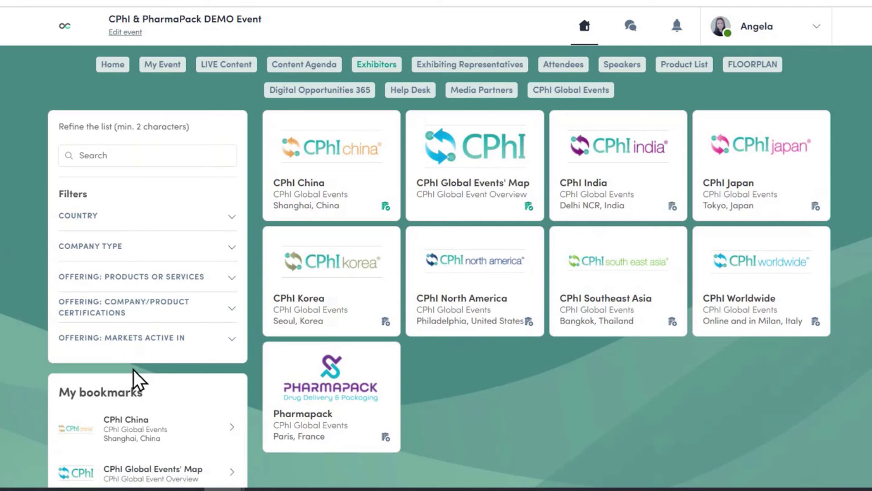
# - Bookmark the CPhI Korea exhibitor card and scroll through the My bookmarks list
pyautogui.click(385, 321)
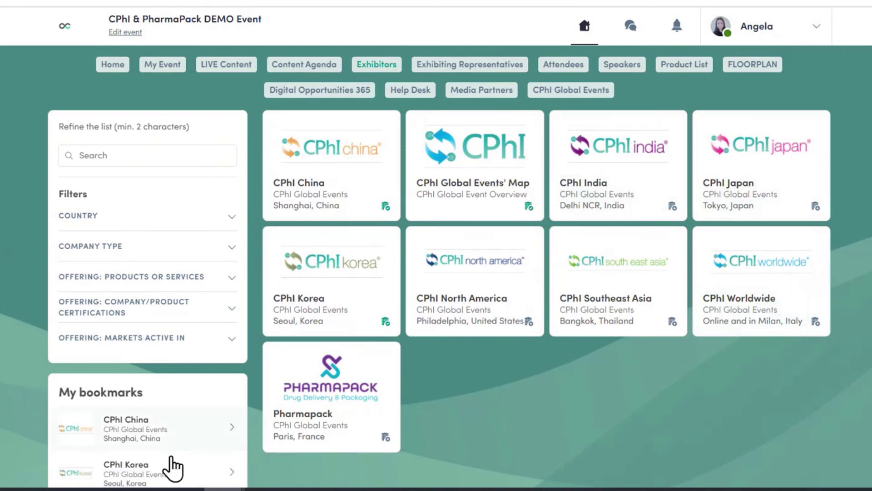
pyautogui.scroll(-2, 169, 463)
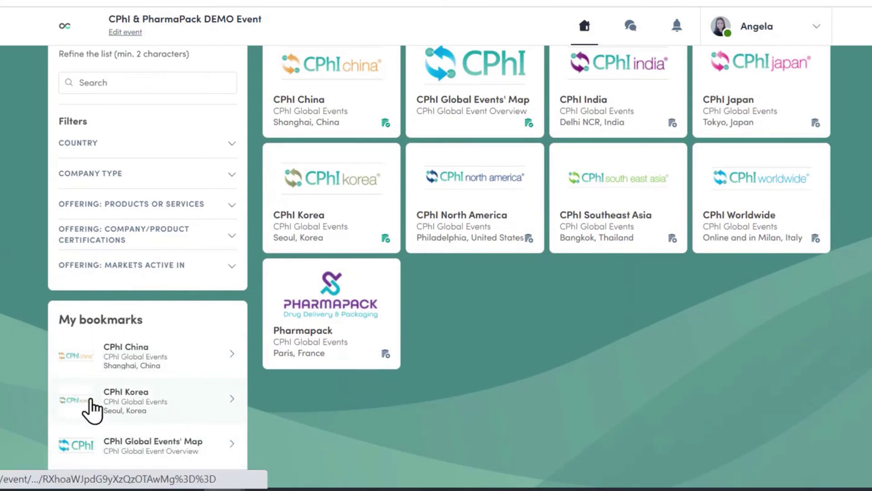
pyautogui.scroll(2, 399, 377)
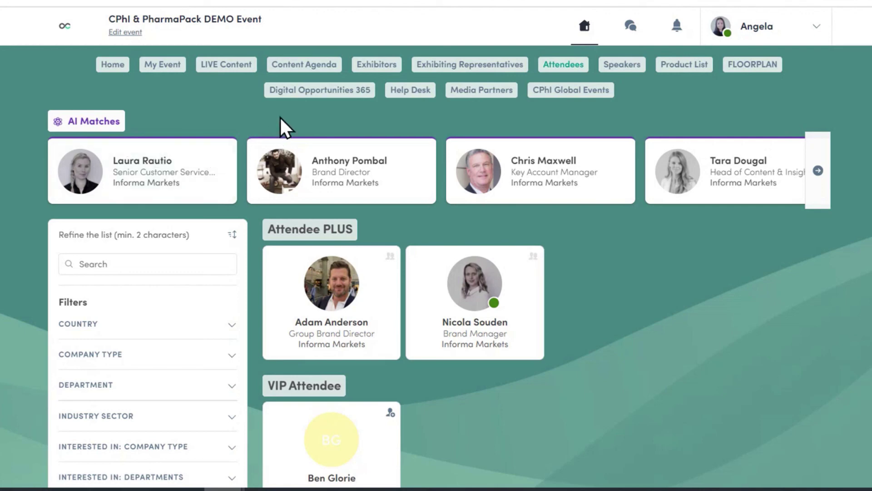
pyautogui.scroll(-2, 64, 313)
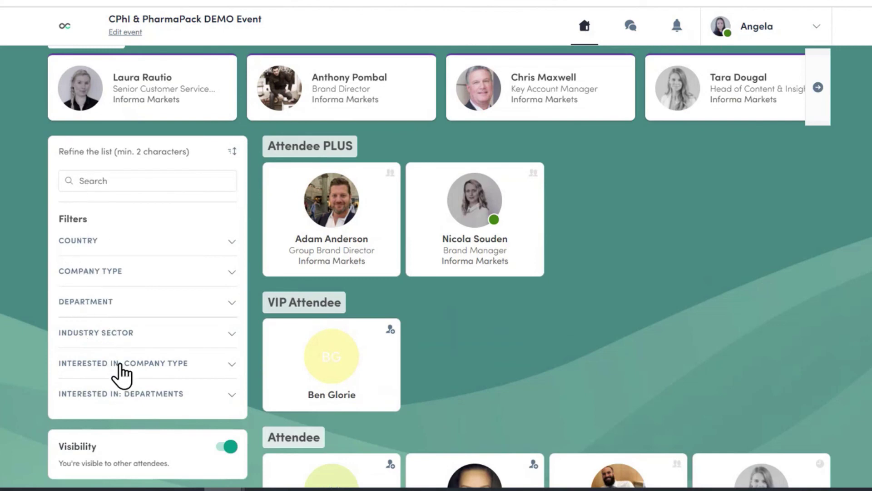
pyautogui.scroll(-2, 118, 366)
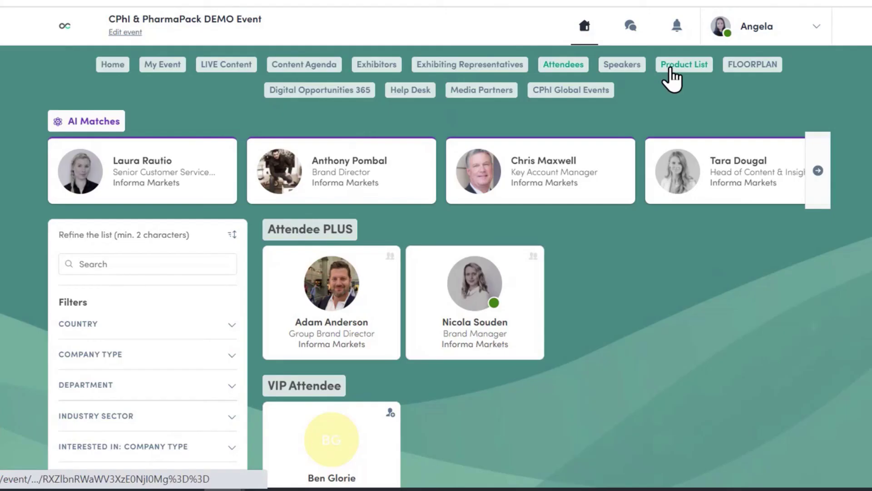
# - Open the Product List and expand its TYPE filter showing Equipment and Tablet
pyautogui.click(667, 66)
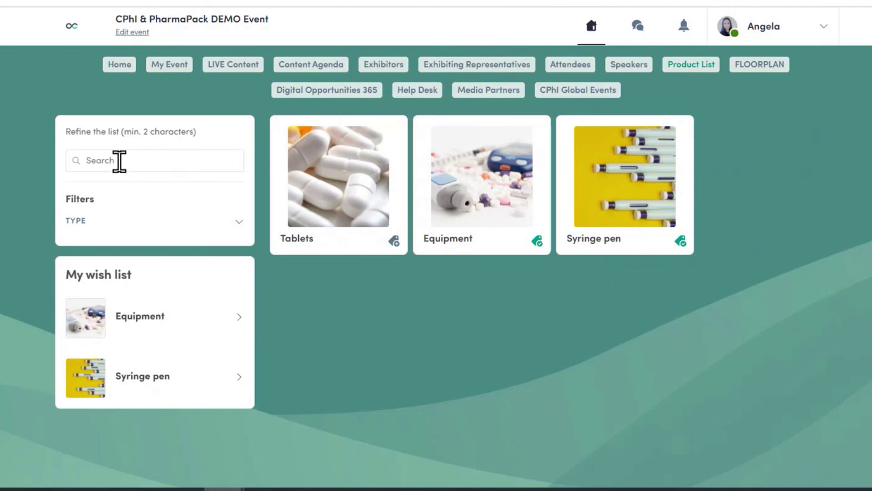
pyautogui.click(234, 227)
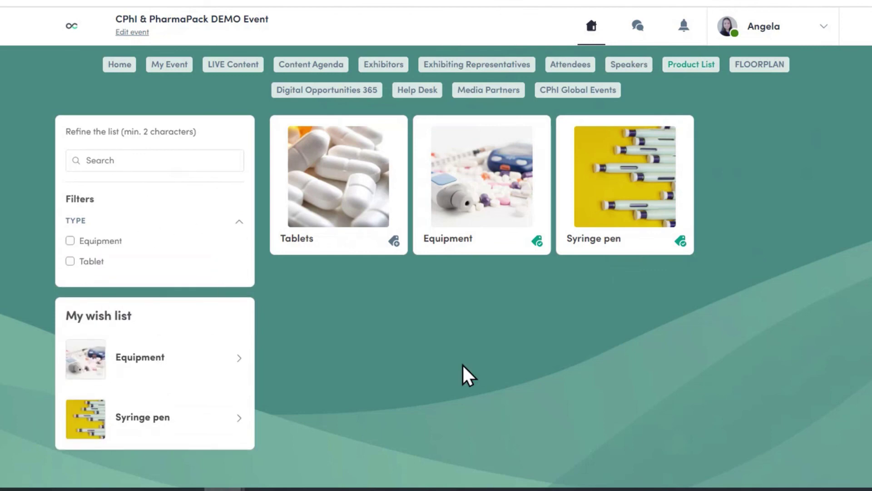